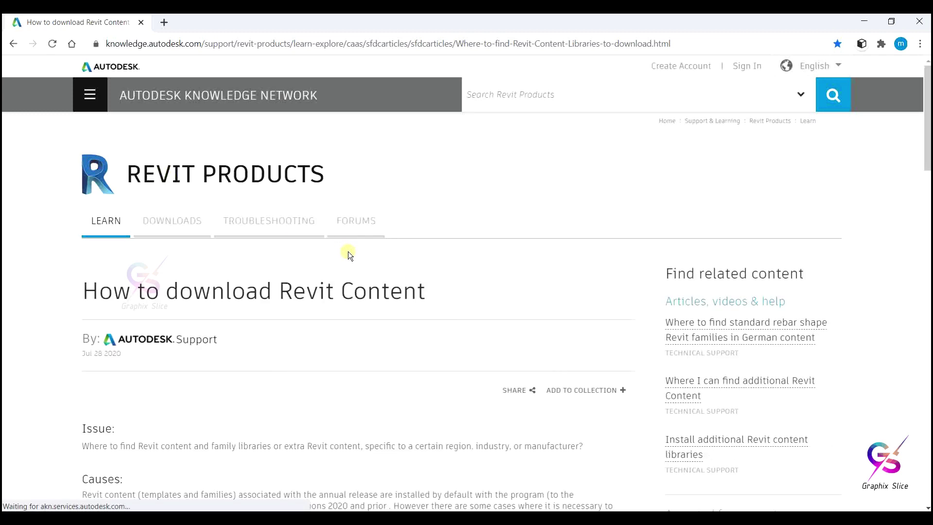
Step: Scroll the Knowledge Network article to the Solution section's Revit content download links
{"action": "scroll", "coordinate": [348, 251], "scroll_direction": "down", "scroll_amount": 5}
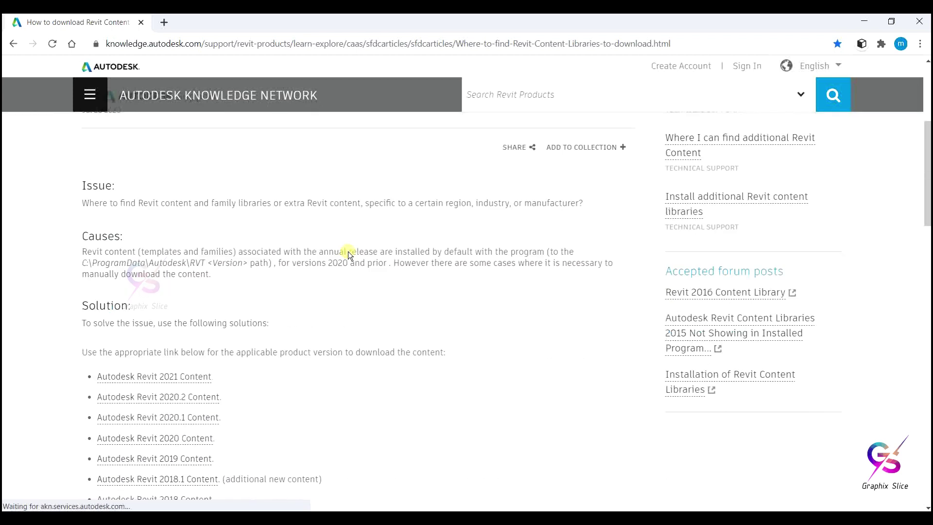
{"action": "scroll", "coordinate": [352, 265], "scroll_direction": "down", "scroll_amount": 2}
{"action": "scroll", "coordinate": [374, 282], "scroll_direction": "up", "scroll_amount": 1}
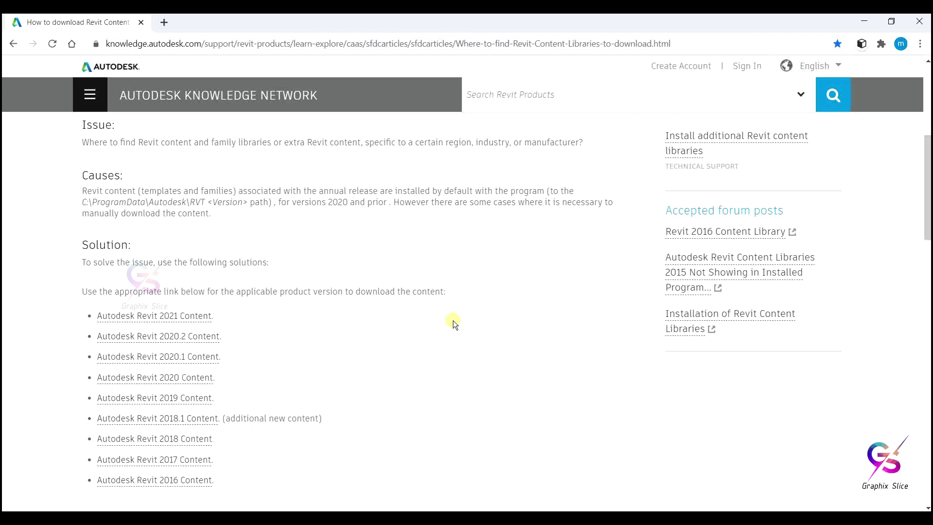
{"action": "scroll", "coordinate": [375, 383], "scroll_direction": "down", "scroll_amount": 1}
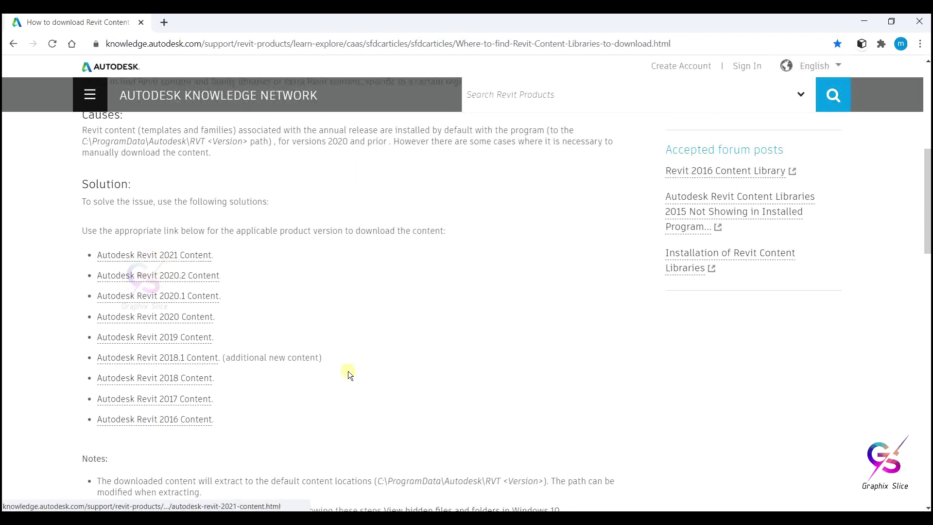
{"action": "scroll", "coordinate": [348, 371], "scroll_direction": "up", "scroll_amount": 1}
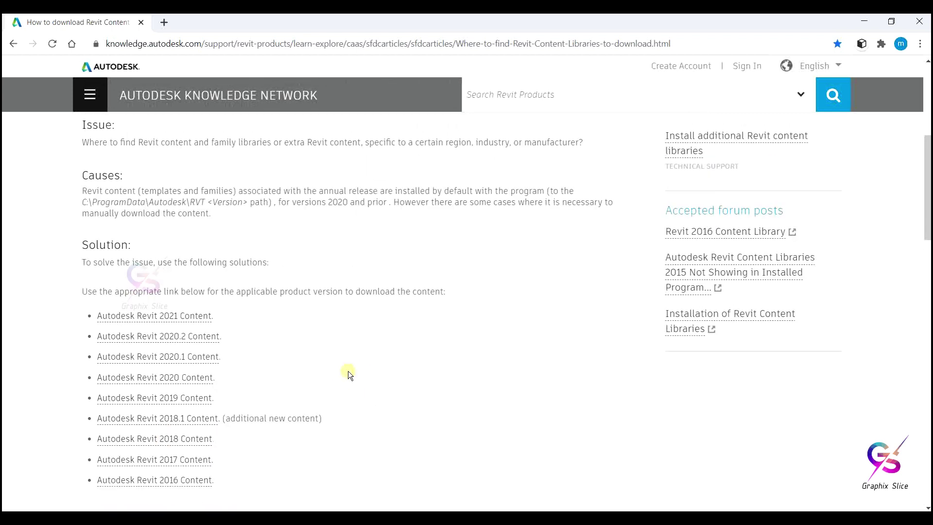
{"action": "left_click", "coordinate": [187, 322]}
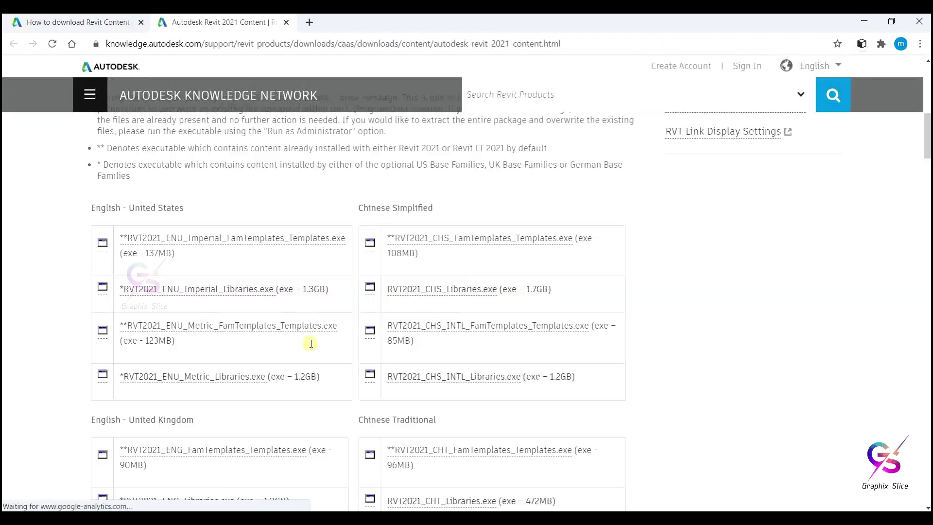
{"action": "scroll", "coordinate": [211, 252], "scroll_direction": "down", "scroll_amount": 1}
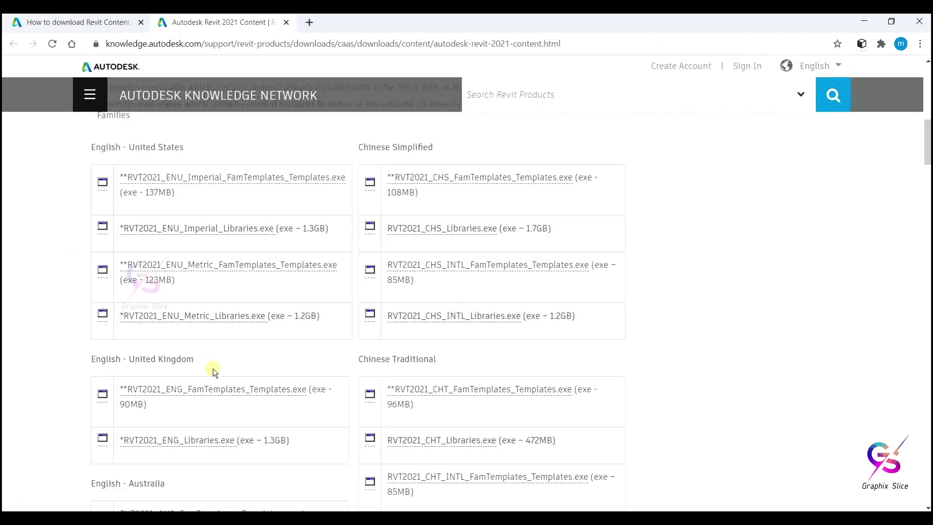
{"action": "scroll", "coordinate": [174, 323], "scroll_direction": "up", "scroll_amount": 1}
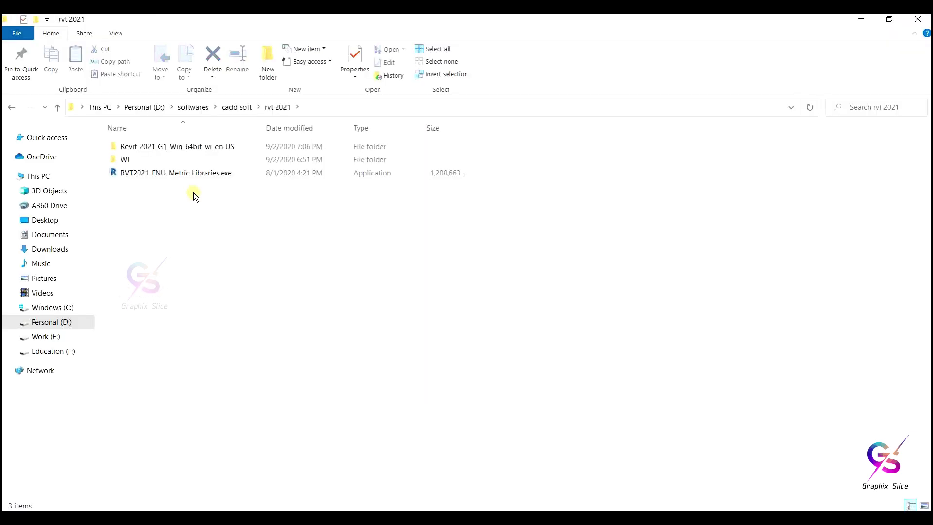
Step: Run RVT2021_ENU_Metric_Libraries.exe as administrator, allow it, and extract to C:\ProgramData\Autodesk
{"action": "left_click", "coordinate": [190, 172]}
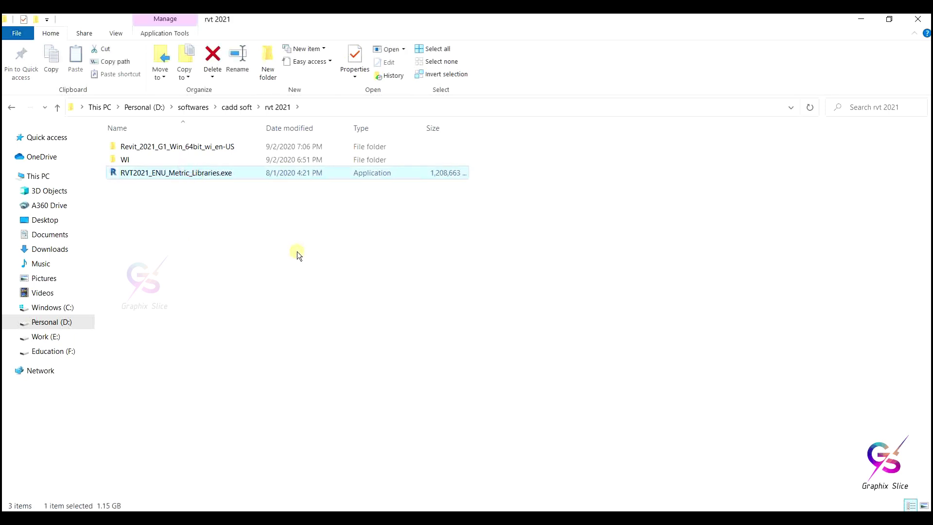
{"action": "right_click", "coordinate": [147, 174]}
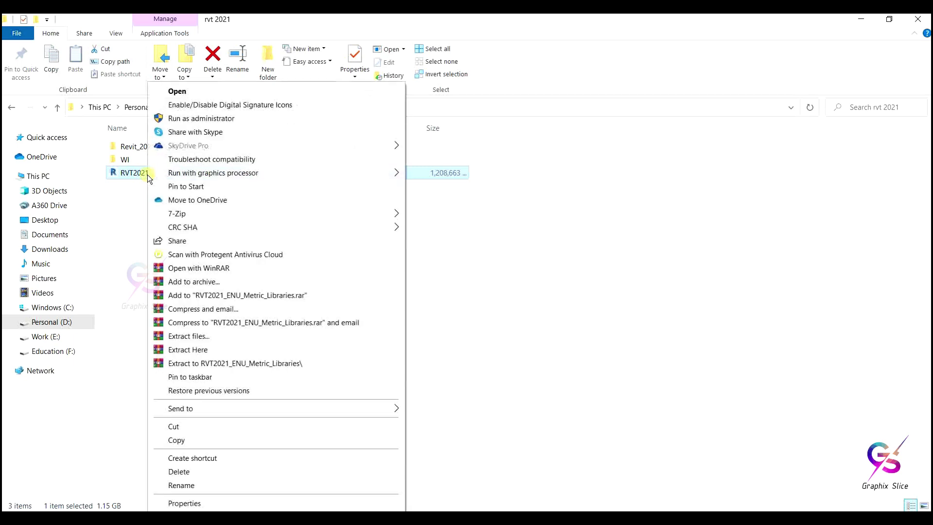
{"action": "left_click", "coordinate": [202, 121]}
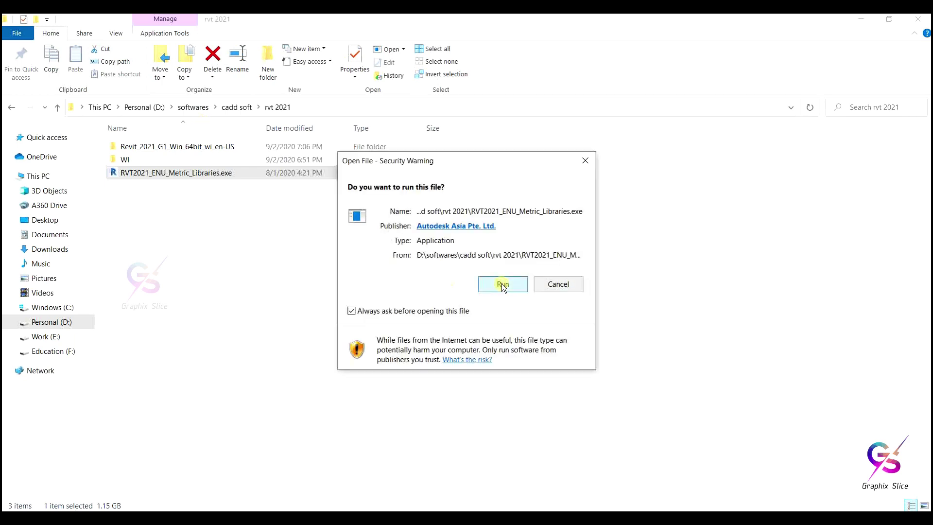
{"action": "left_click", "coordinate": [501, 284]}
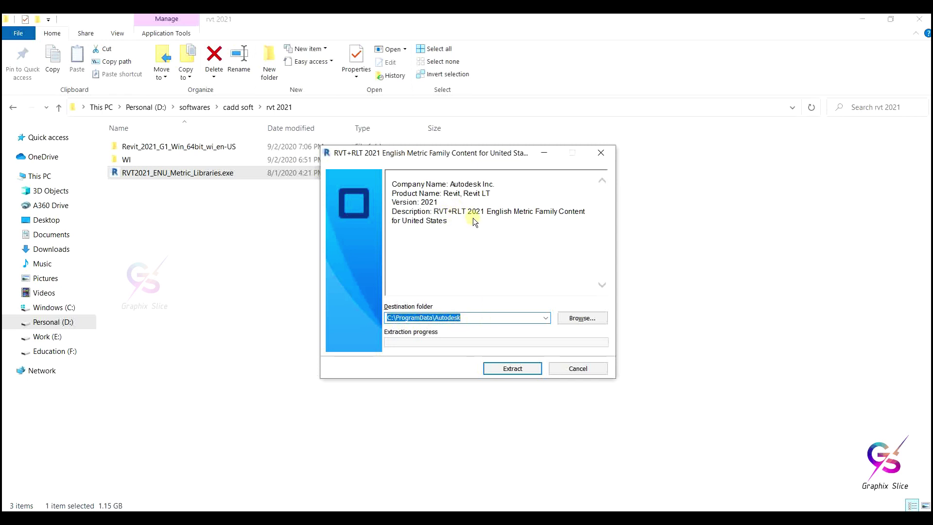
{"action": "left_click", "coordinate": [512, 370]}
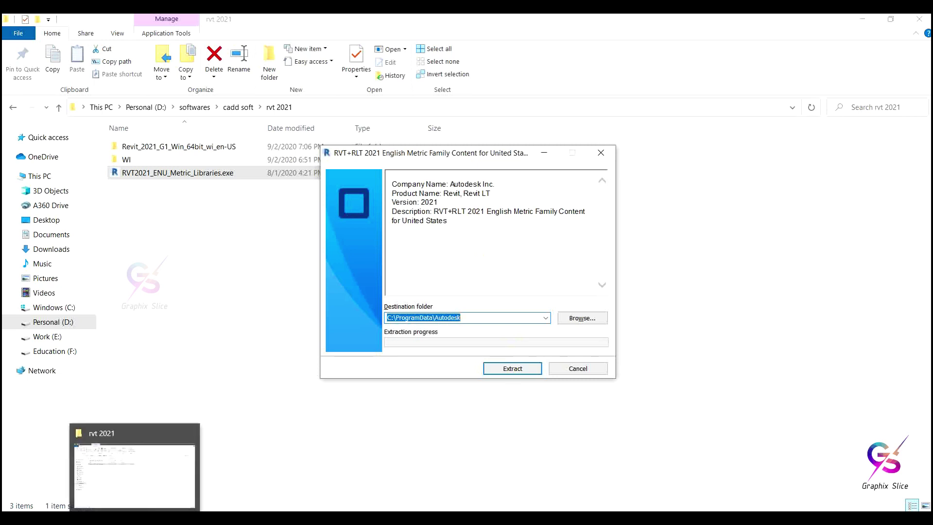
Step: On Windows (C:), enable 'Show hidden files, folders, and drives' in Folder Options
{"action": "left_click", "coordinate": [57, 309]}
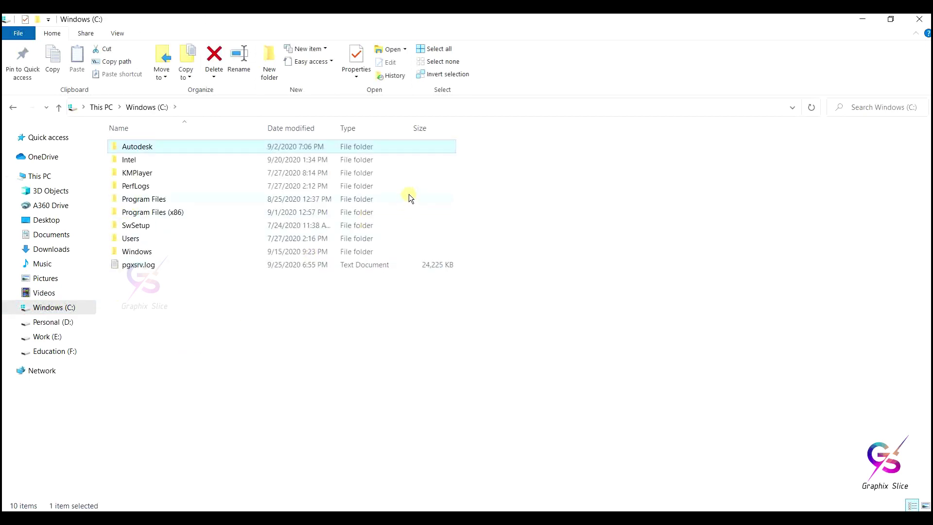
{"action": "left_click", "coordinate": [116, 34]}
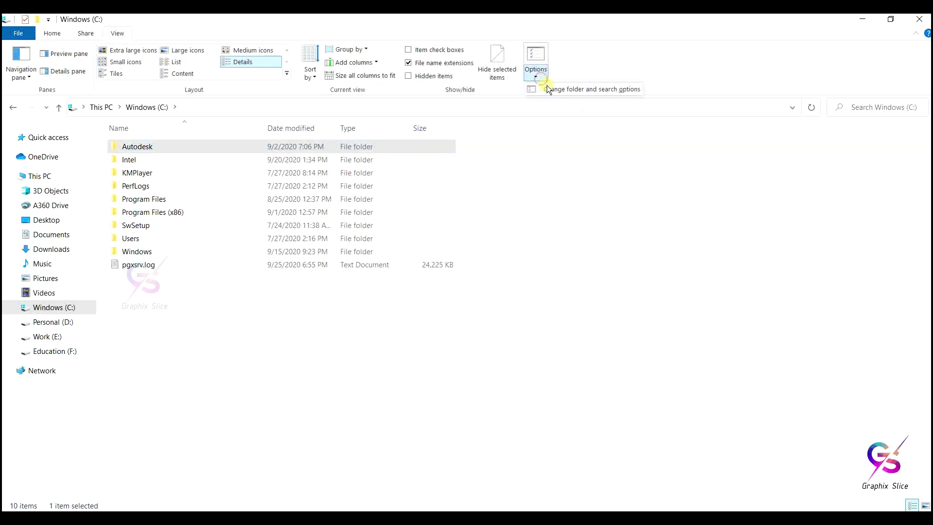
{"action": "left_click", "coordinate": [550, 87]}
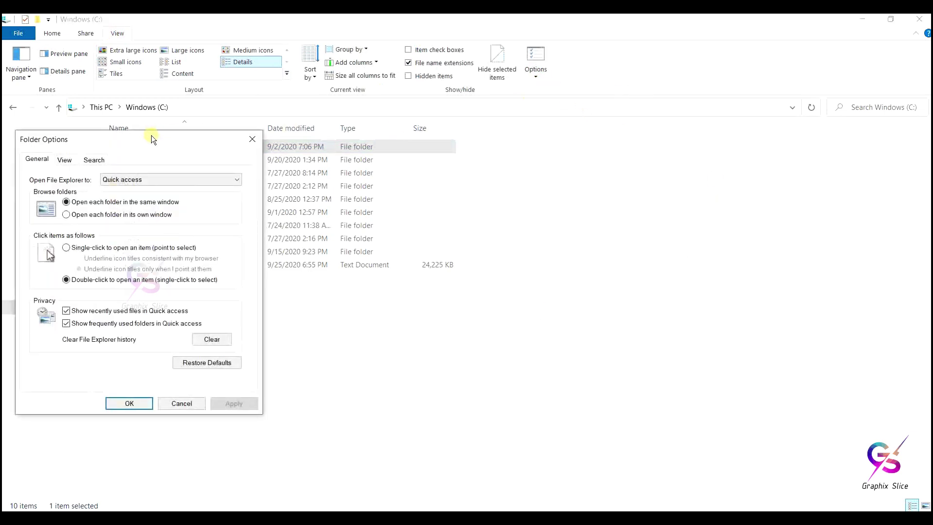
{"action": "left_click_drag", "start_coordinate": [150, 138], "coordinate": [509, 122]}
{"action": "left_click", "coordinate": [424, 143]}
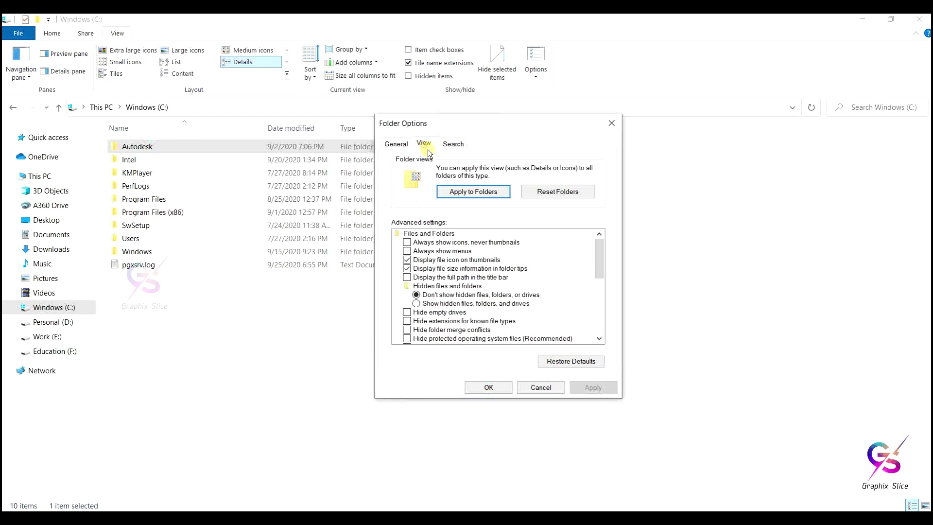
{"action": "left_click", "coordinate": [439, 306]}
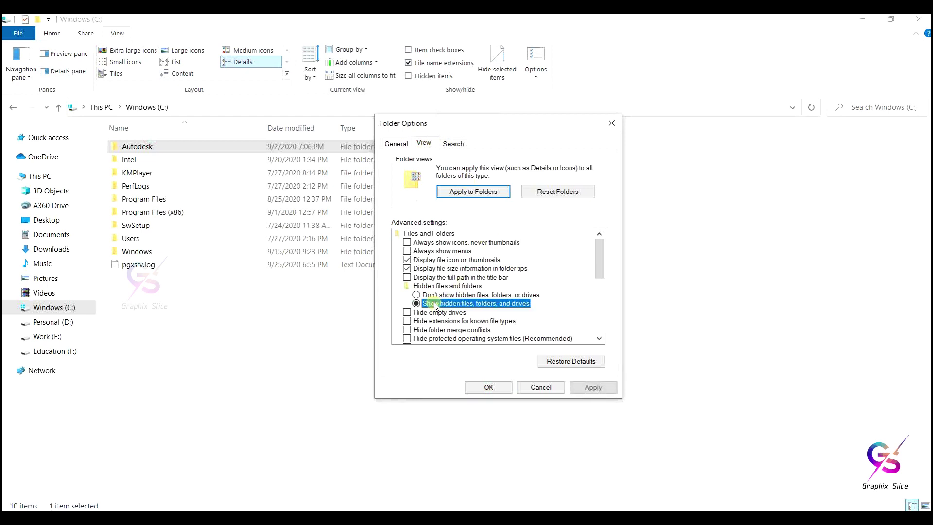
{"action": "left_click", "coordinate": [487, 387]}
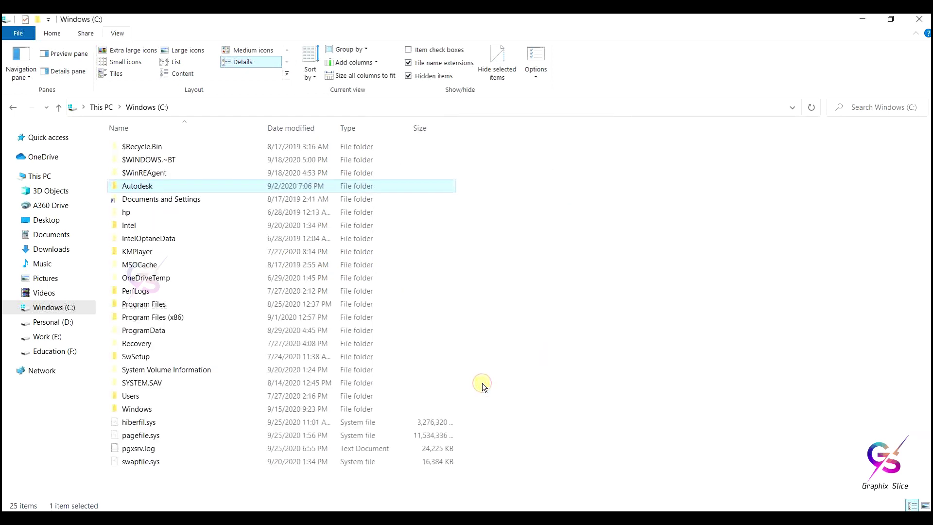
Step: Go through ProgramData > Autodesk > RVT 2021 > Libraries into the English folder
{"action": "double_click", "coordinate": [139, 331]}
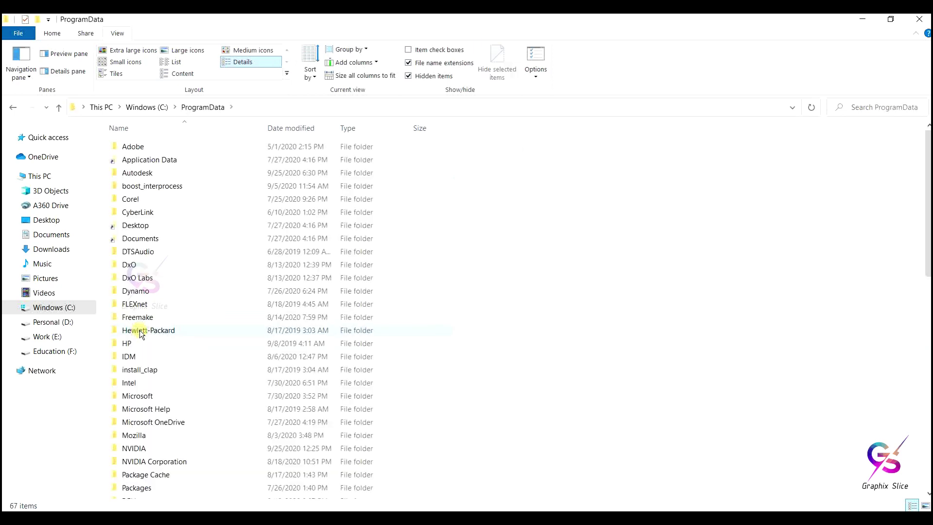
{"action": "double_click", "coordinate": [140, 175]}
{"action": "scroll", "coordinate": [177, 349], "scroll_direction": "down", "scroll_amount": 3}
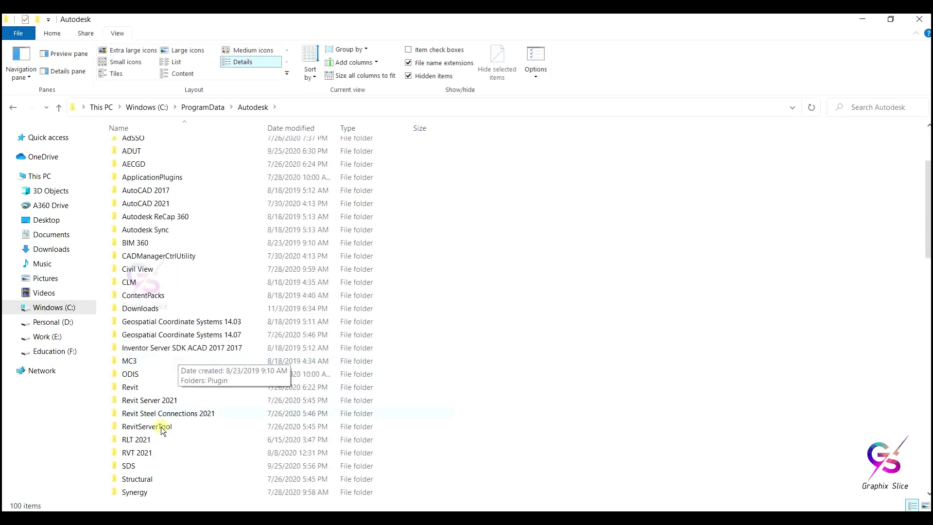
{"action": "left_click", "coordinate": [136, 451]}
{"action": "double_click", "coordinate": [147, 453]}
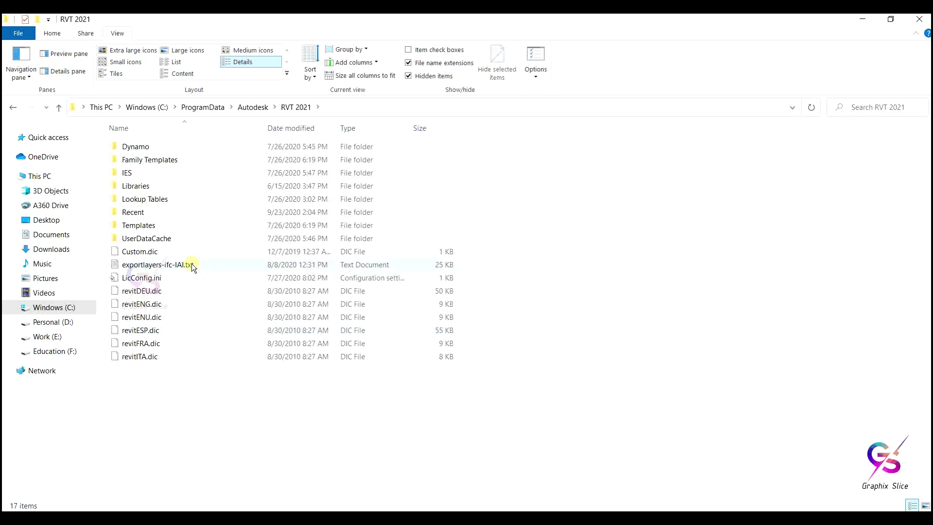
{"action": "double_click", "coordinate": [158, 189]}
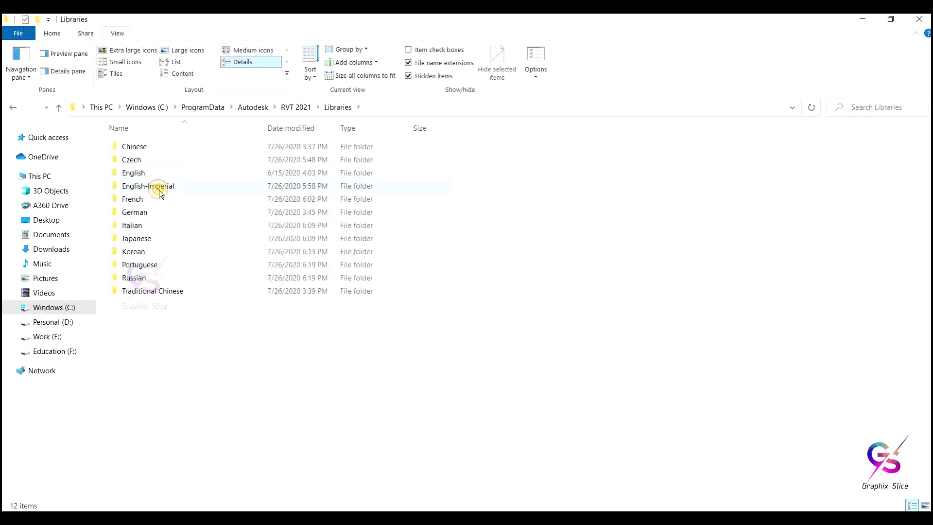
{"action": "double_click", "coordinate": [145, 173]}
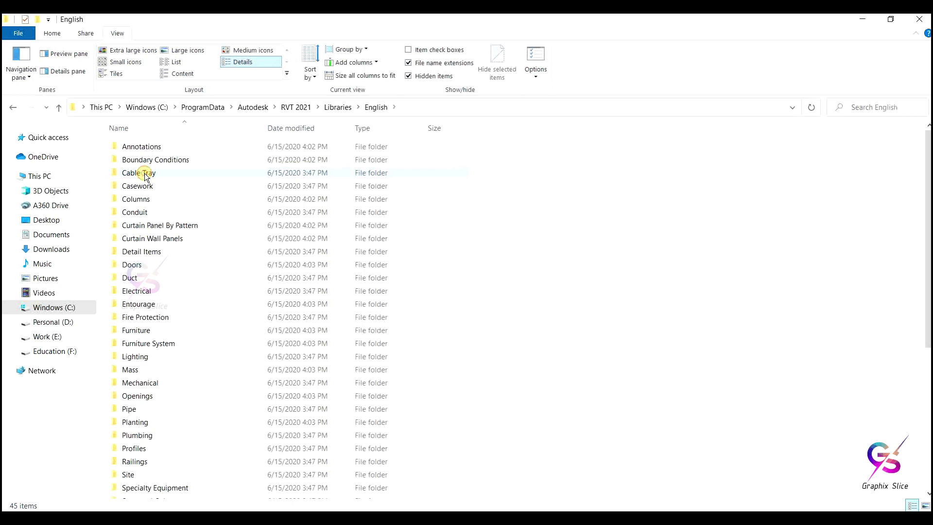
Step: Show the English folder as medium icons and browse the Doors and Windows folders
{"action": "right_click", "coordinate": [617, 188]}
{"action": "mouse_move", "coordinate": [647, 195]}
{"action": "left_click", "coordinate": [821, 207]}
{"action": "double_click", "coordinate": [544, 150]}
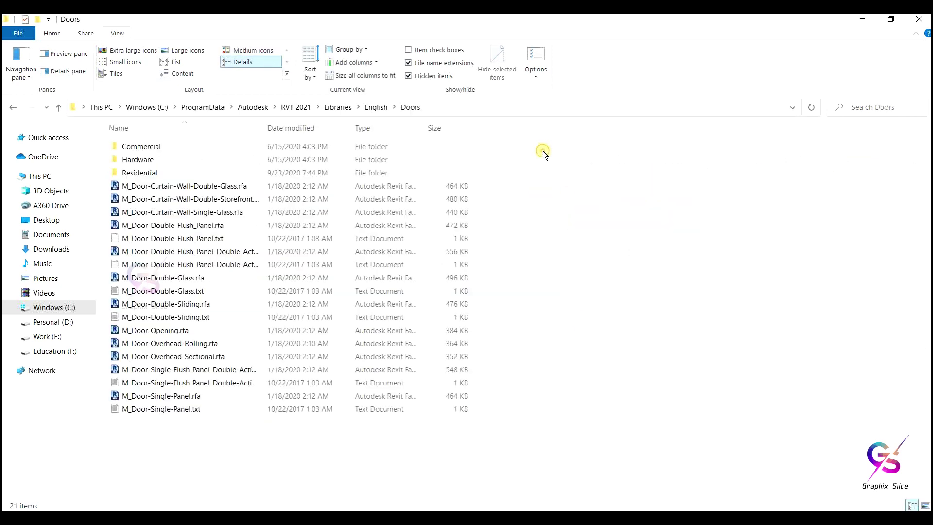
{"action": "left_click", "coordinate": [59, 106]}
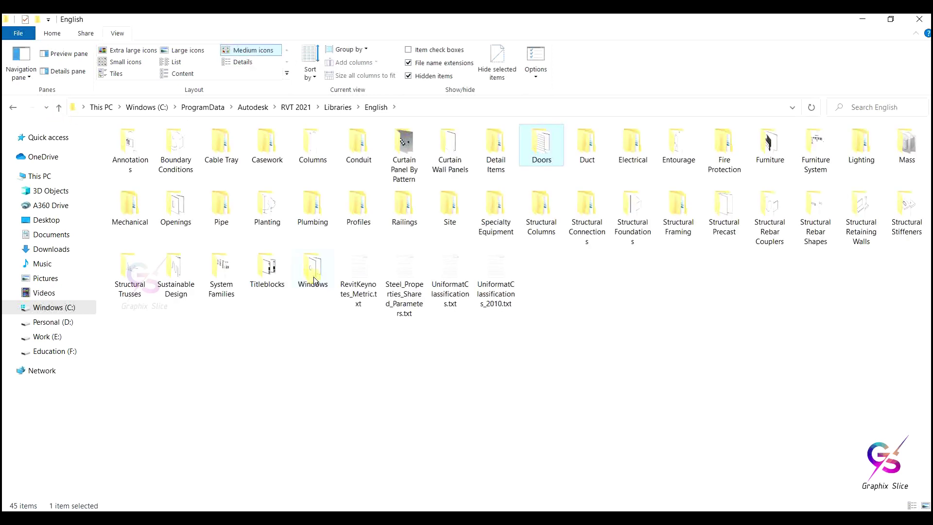
{"action": "double_click", "coordinate": [313, 276]}
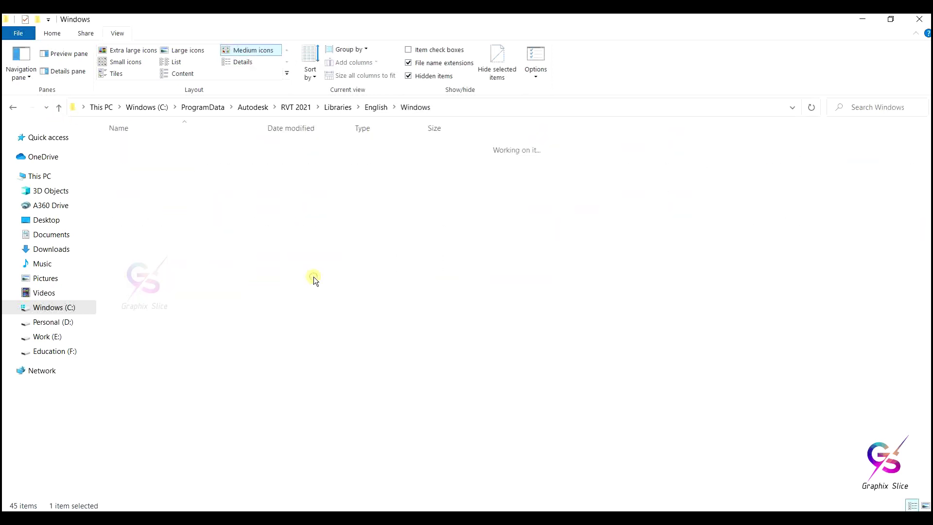
{"action": "left_click", "coordinate": [59, 107]}
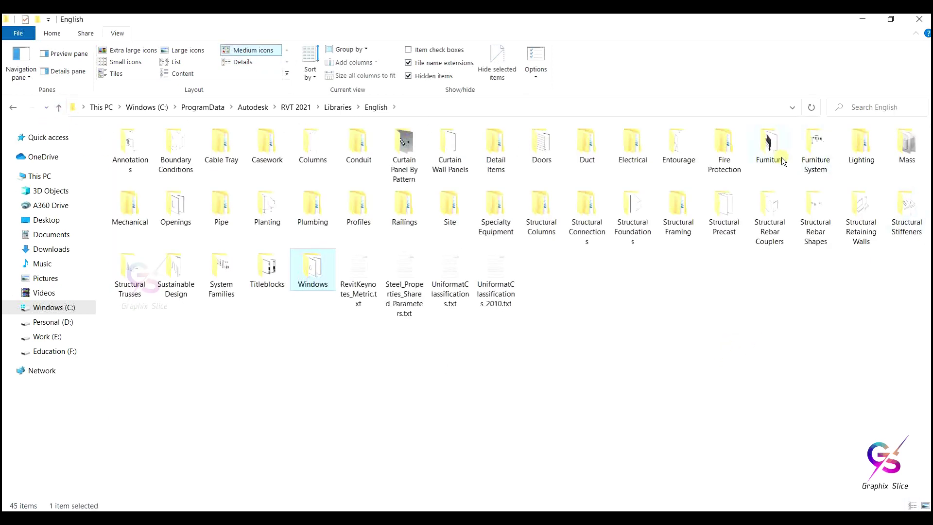
Step: In Furniture, view Beds as large icons, then open the Tables folder
{"action": "double_click", "coordinate": [770, 146]}
{"action": "left_click", "coordinate": [190, 148]}
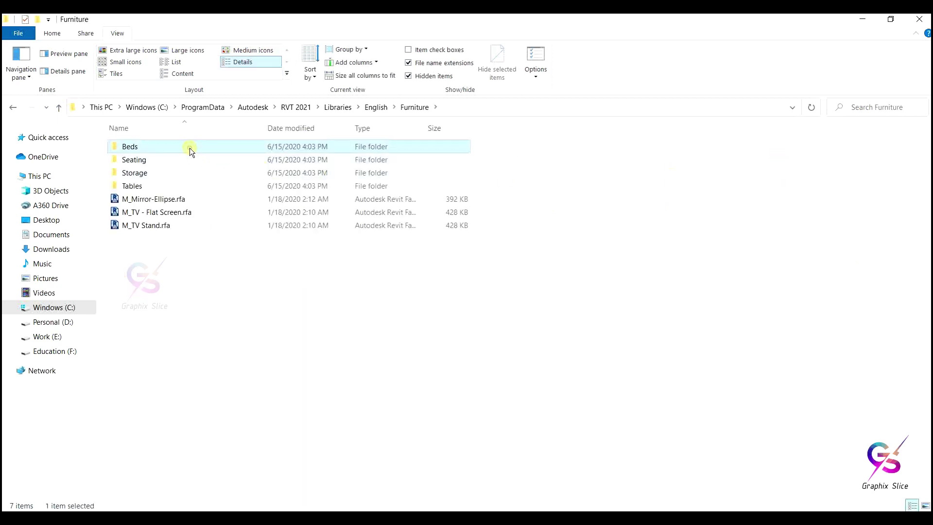
{"action": "double_click", "coordinate": [190, 148]}
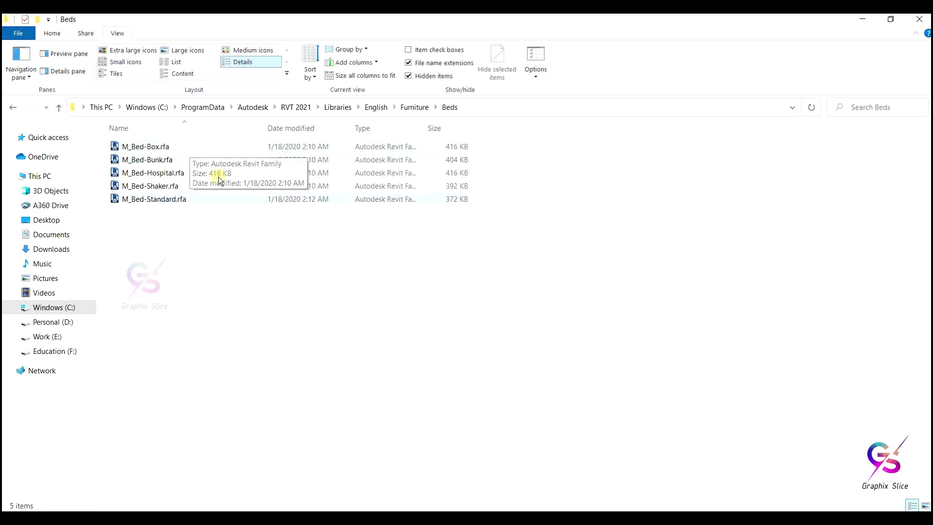
{"action": "key", "text": "ctrl+shift+2"}
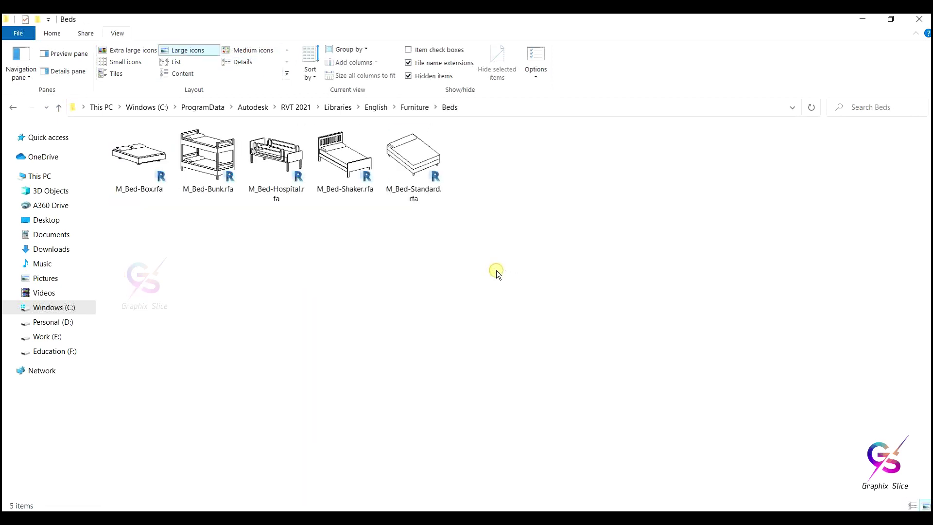
{"action": "left_click", "coordinate": [59, 107]}
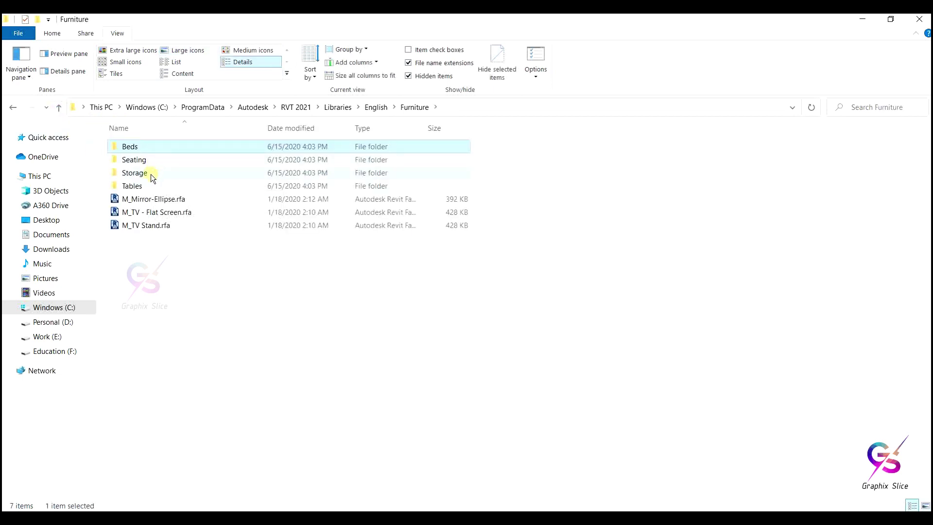
{"action": "double_click", "coordinate": [145, 185]}
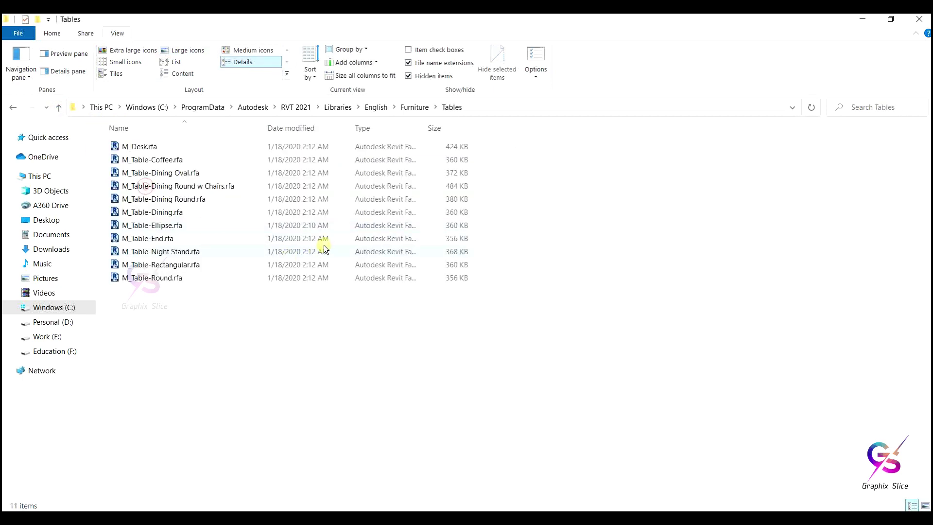
Step: Show Tables as large icons and select M_Desk.rfa and M_Table-Dining Round w Chairs.rfa, then deselect
{"action": "right_click", "coordinate": [344, 344]}
{"action": "mouse_move", "coordinate": [406, 190]}
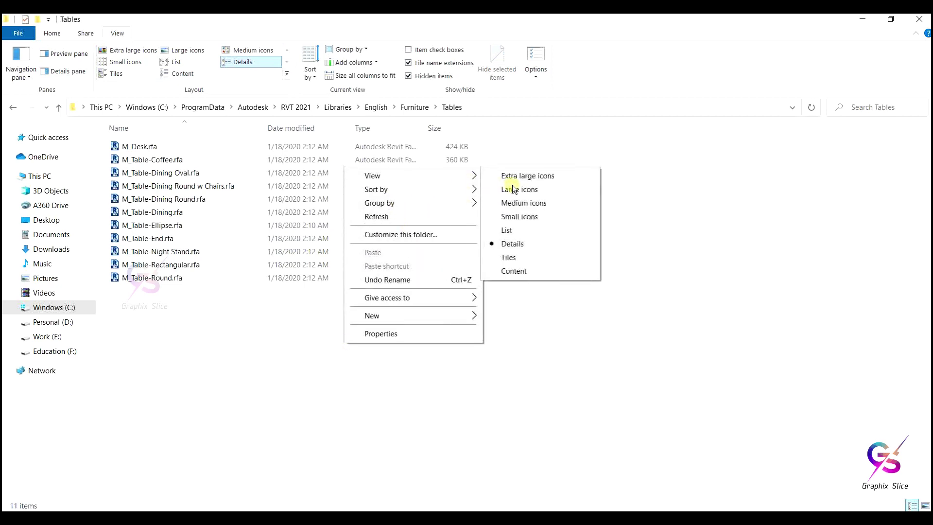
{"action": "left_click", "coordinate": [513, 188]}
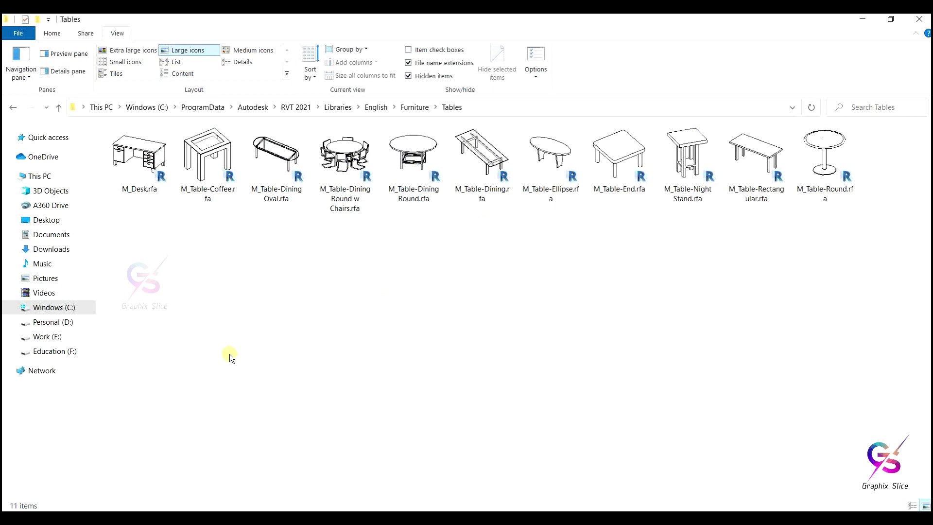
{"action": "left_click", "coordinate": [140, 155]}
{"action": "left_click", "coordinate": [329, 164]}
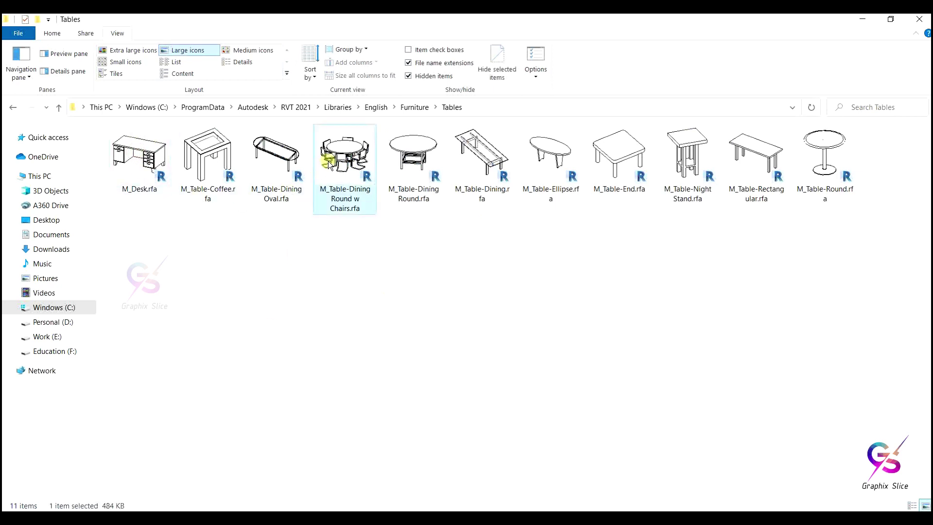
{"action": "left_click", "coordinate": [534, 297]}
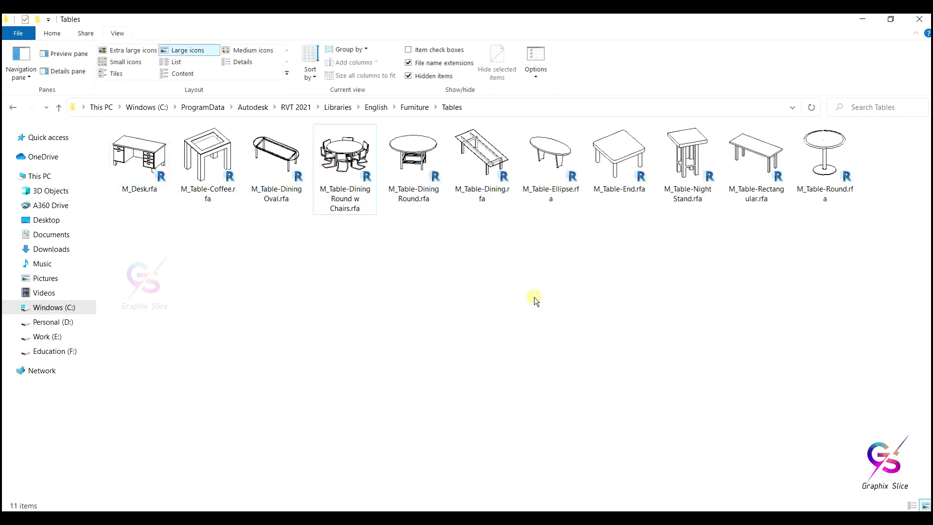